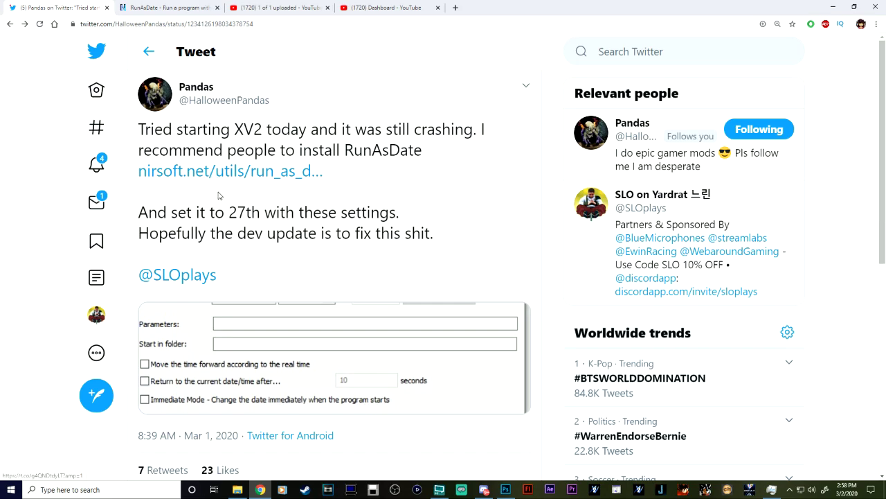
Download the x64 version of RunAsDate from its NirSoft page
left_click(146, 6)
scroll(210, 312, "up", 20)
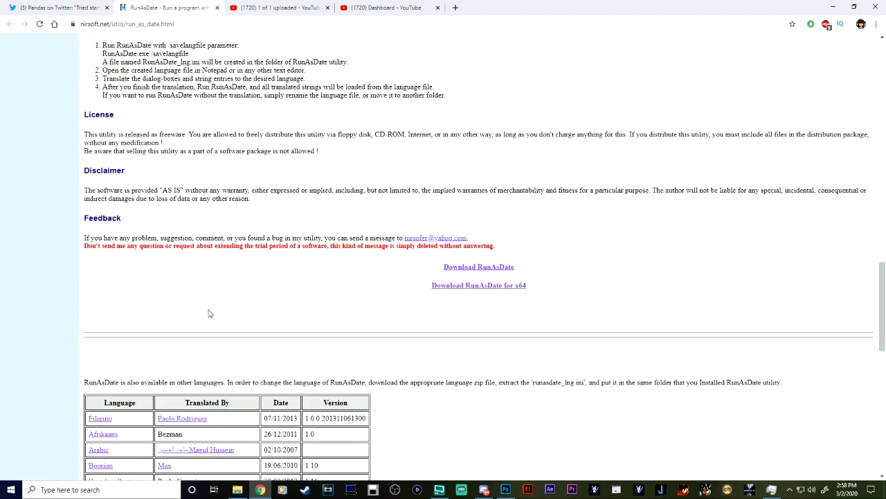
scroll(227, 336, "up", 1)
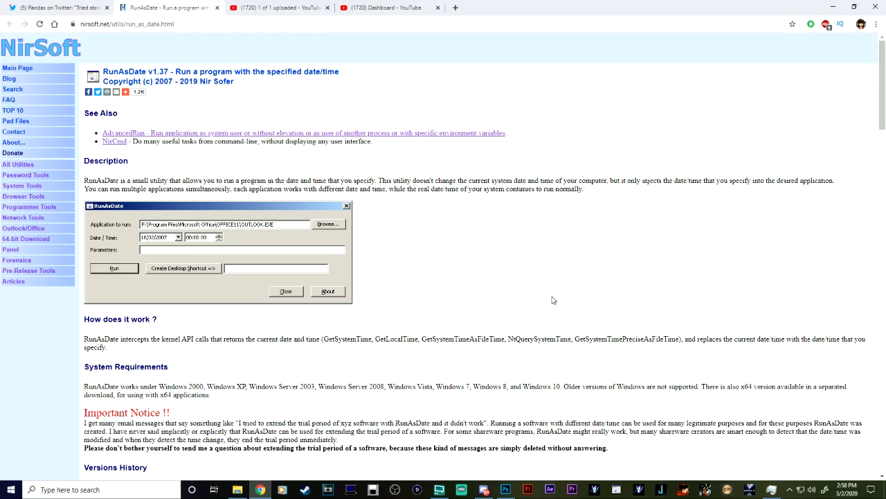
scroll(552, 300, "down", 5)
scroll(552, 299, "down", 3)
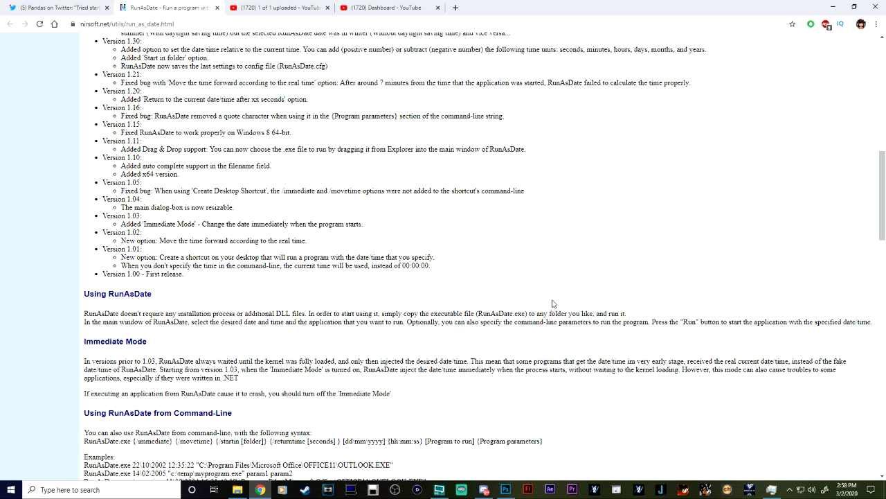
scroll(552, 303, "down", 8)
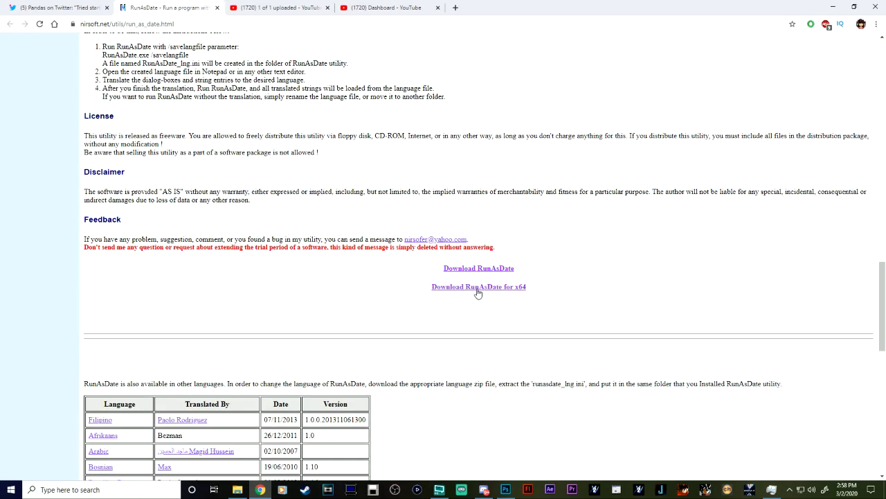
scroll(484, 312, "up", 20)
left_click_drag(882, 79, 882, 302)
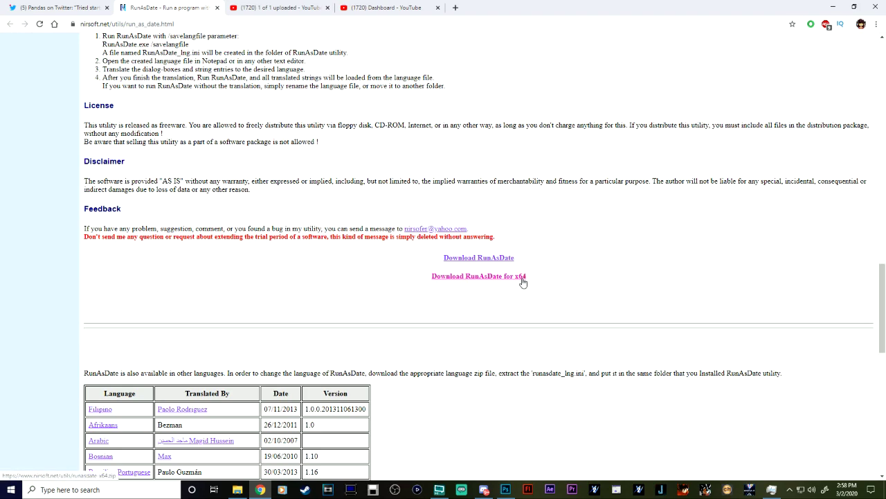
left_click(493, 277)
Launch the RunAsDate application from the runasdate-x64 folder in Downloads
left_click(237, 489)
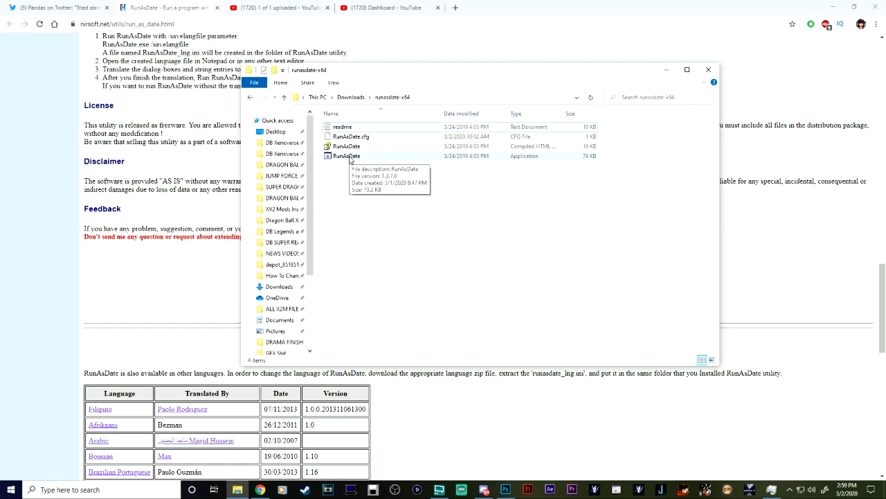
double_click(348, 157)
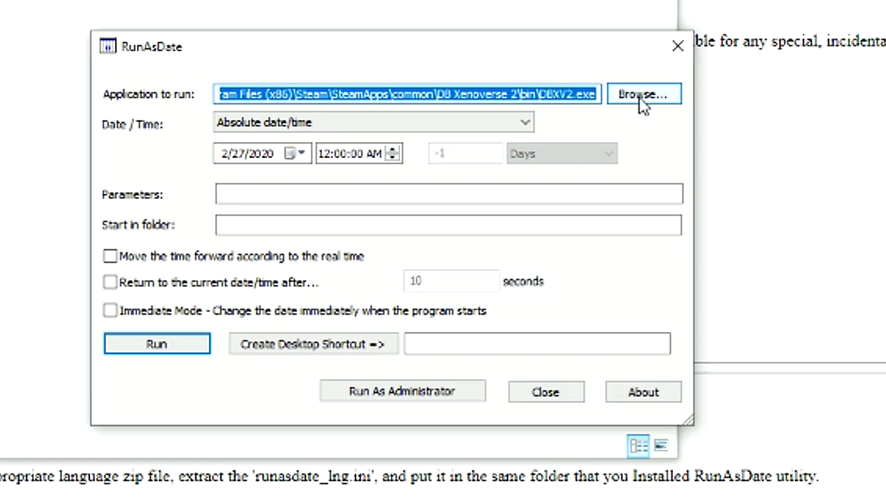
Browse for the application to run, going through Program Files (x86), Steam, SteamApps, common and DB Xenoverse 2 to the bin folder
left_click(643, 102)
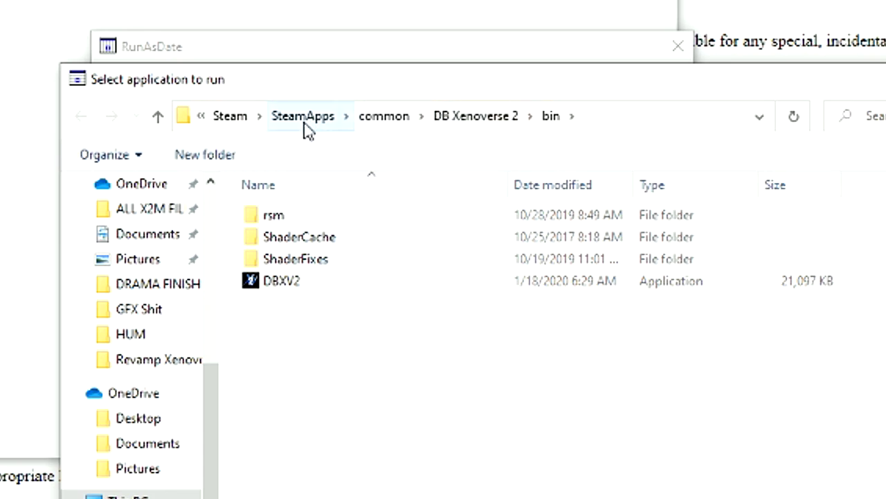
left_click(202, 116)
left_click(226, 150)
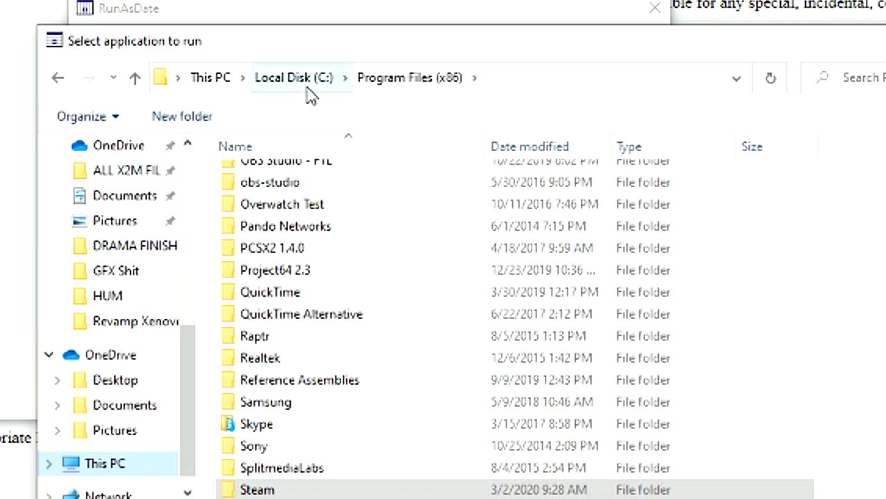
left_click(259, 490)
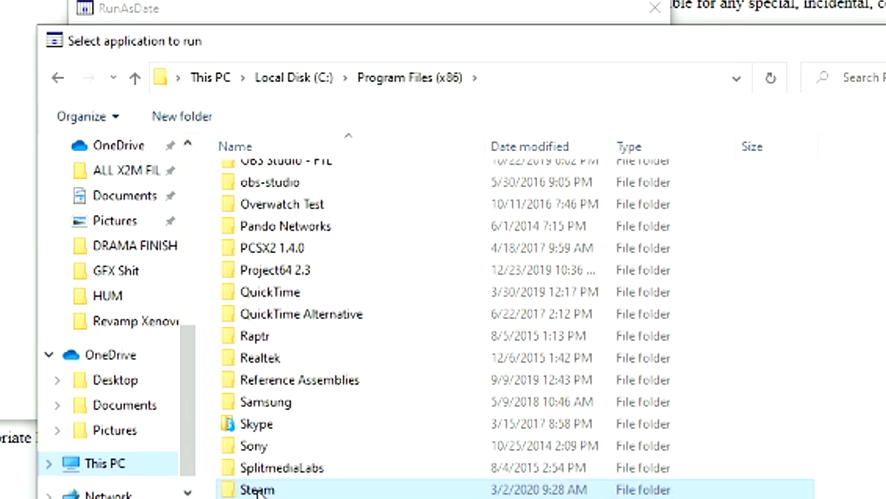
double_click(260, 490)
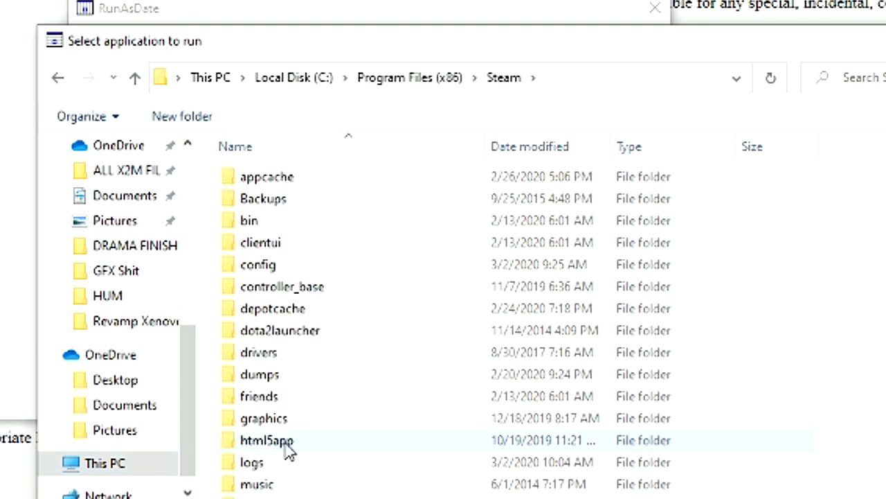
scroll(318, 416, "down", 5)
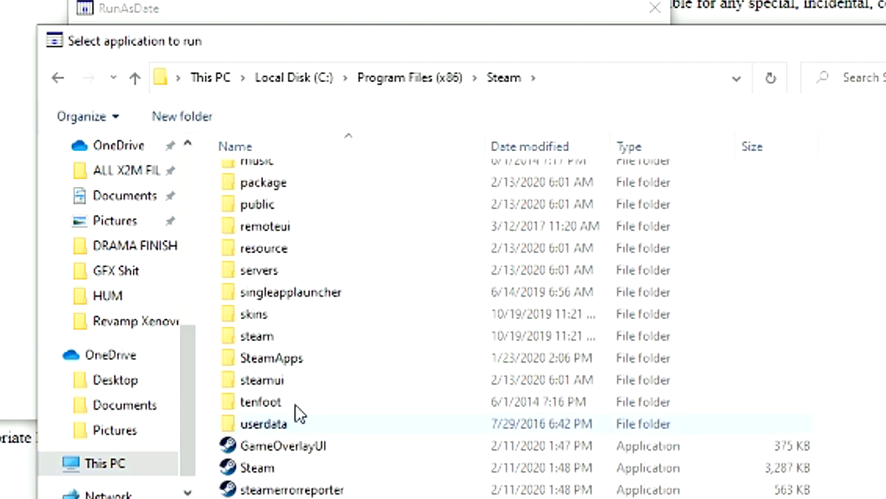
double_click(297, 357)
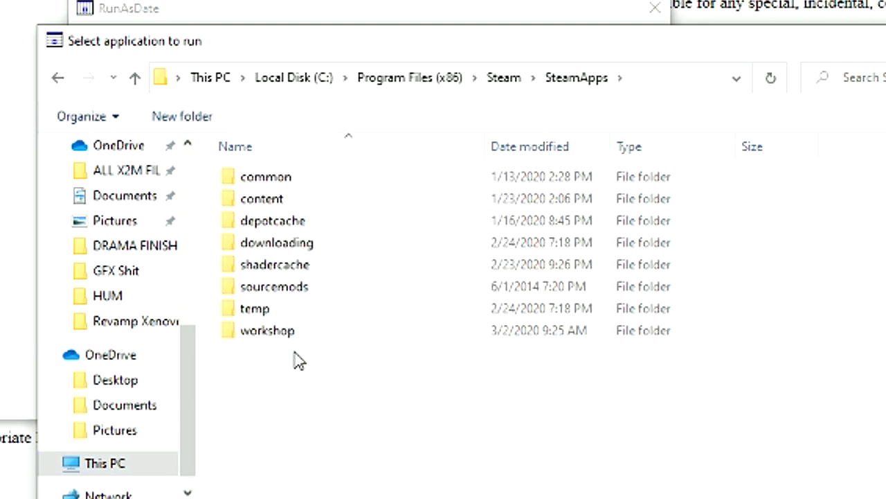
double_click(312, 184)
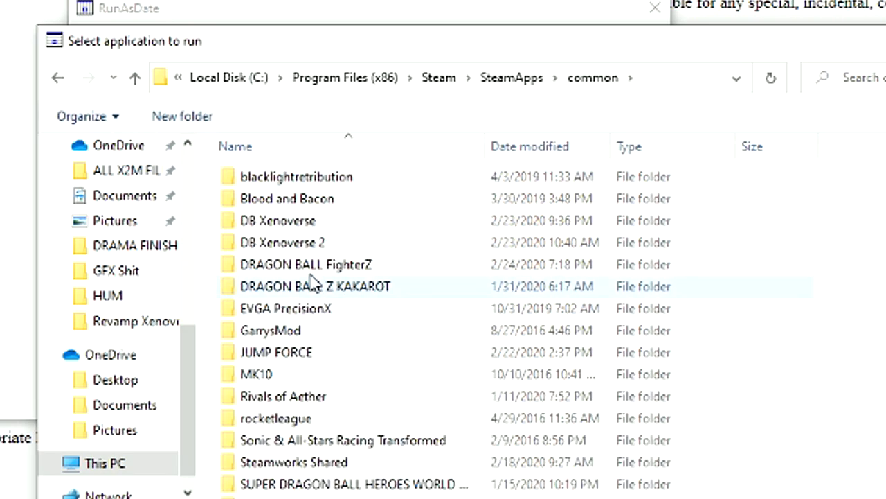
double_click(303, 250)
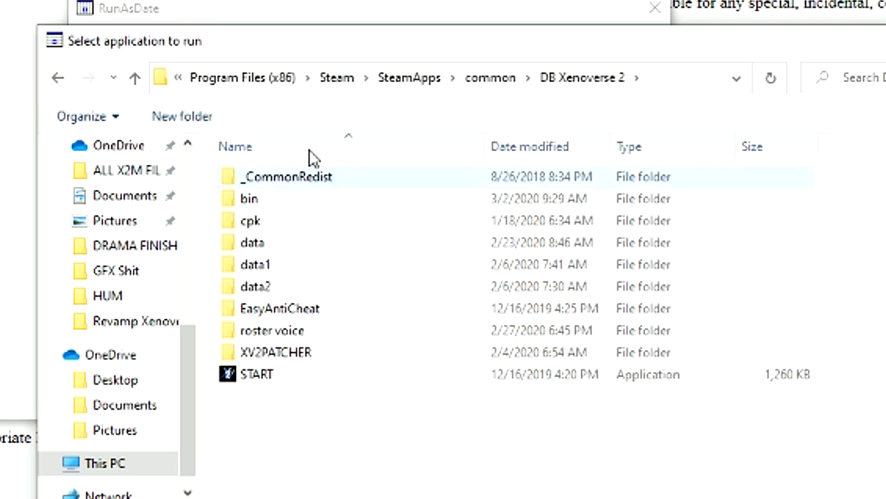
double_click(252, 202)
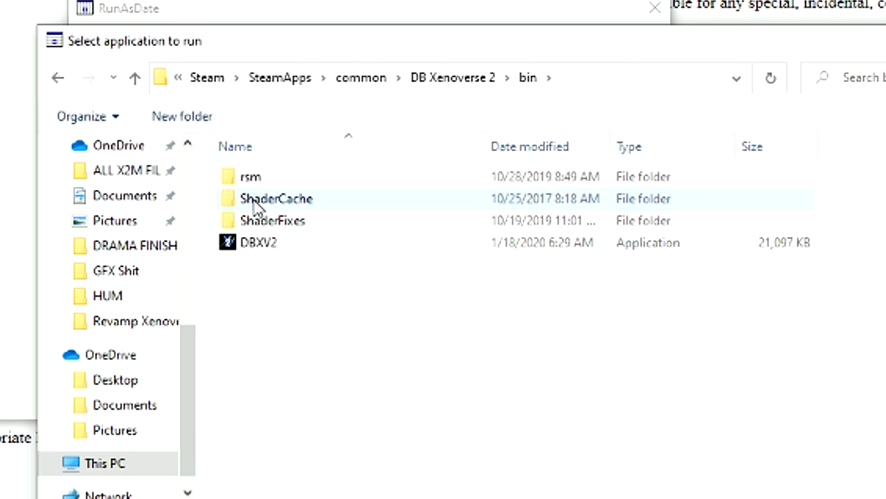
Compare the DBXV2 application in the bin folder with the START application in the DB Xenoverse 2 folder
left_click(236, 257)
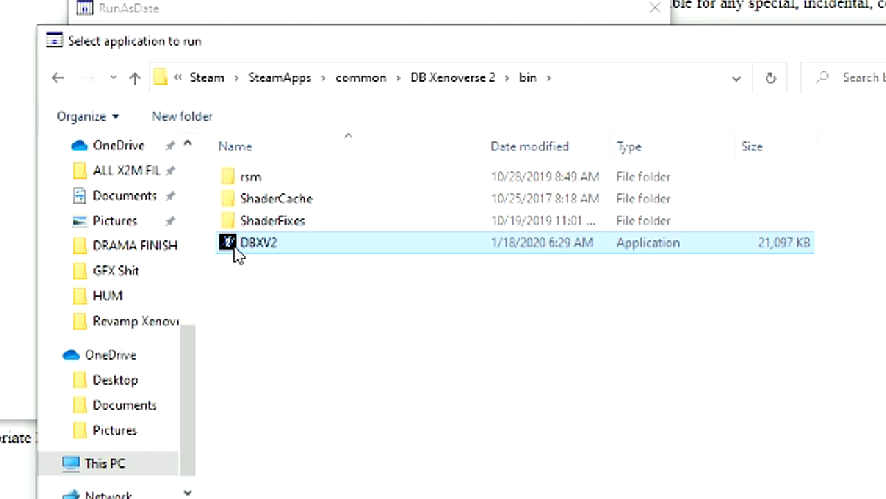
left_click(57, 81)
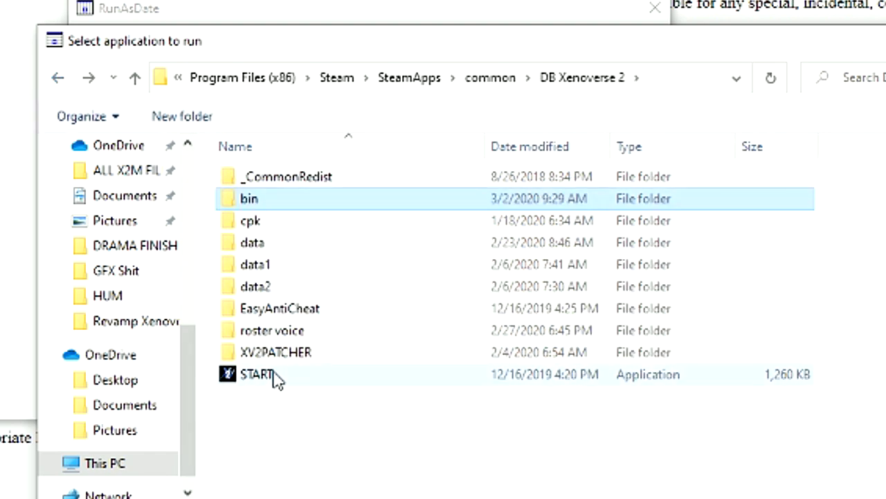
double_click(271, 206)
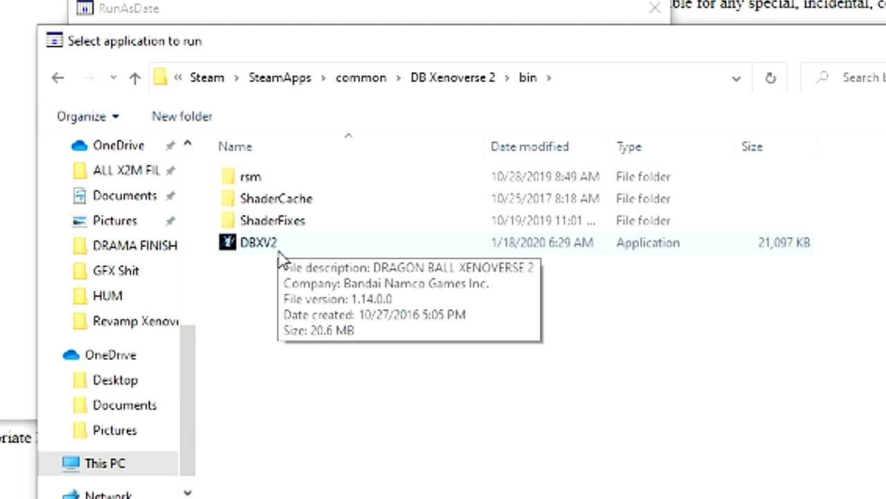
left_click(57, 79)
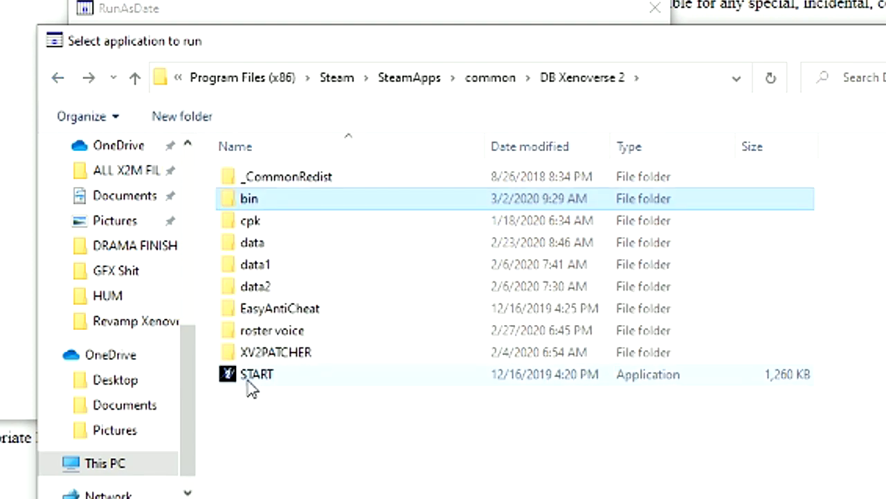
left_click(262, 375)
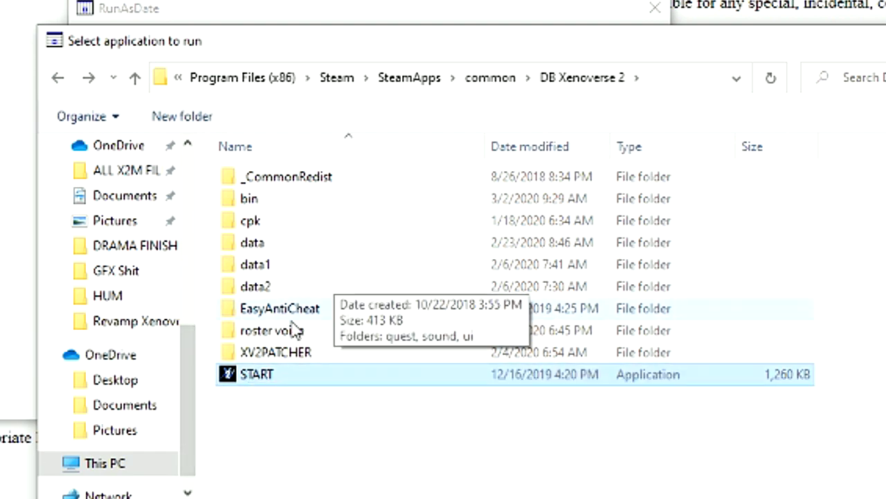
Choose the DBXV2 application in the bin folder as the application to run
double_click(263, 199)
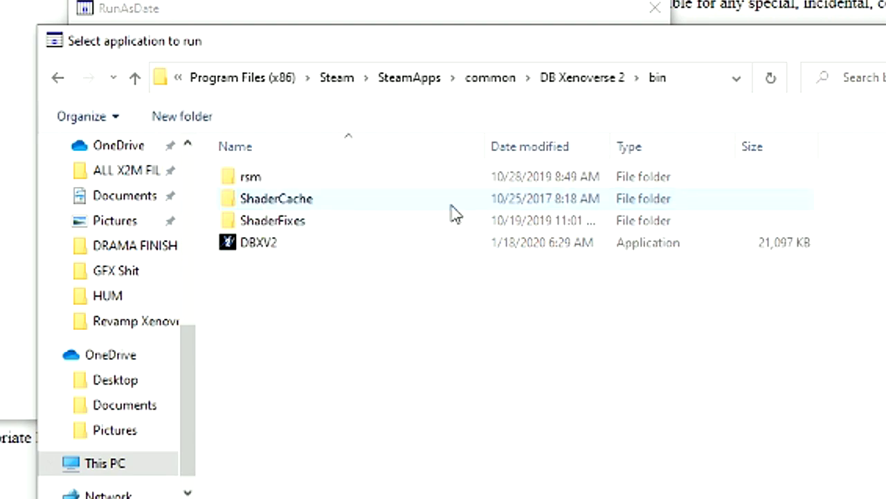
left_click(317, 251)
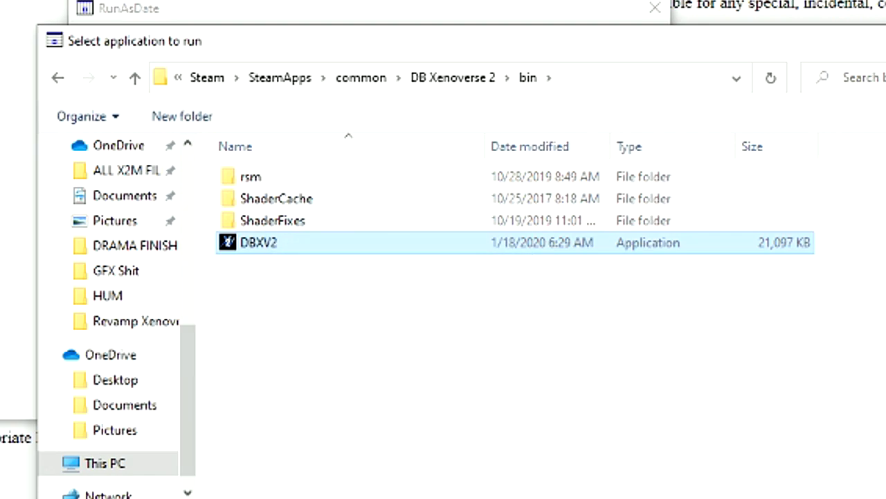
key("Return")
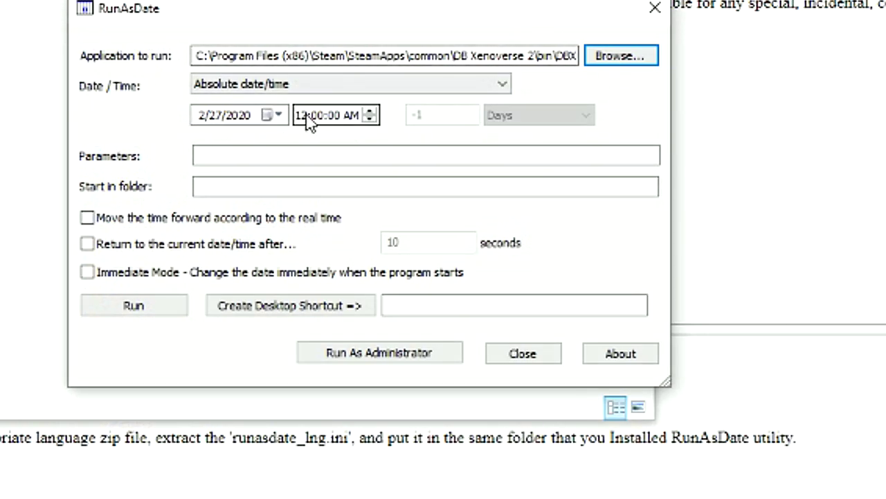
Set the absolute date for the application to 2/27/2020 using the calendar
left_click(219, 116)
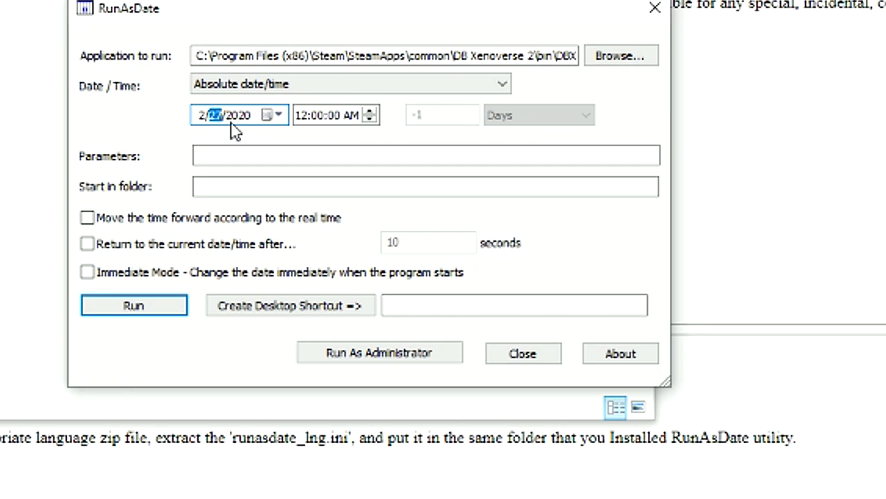
left_click(245, 116)
left_click(271, 114)
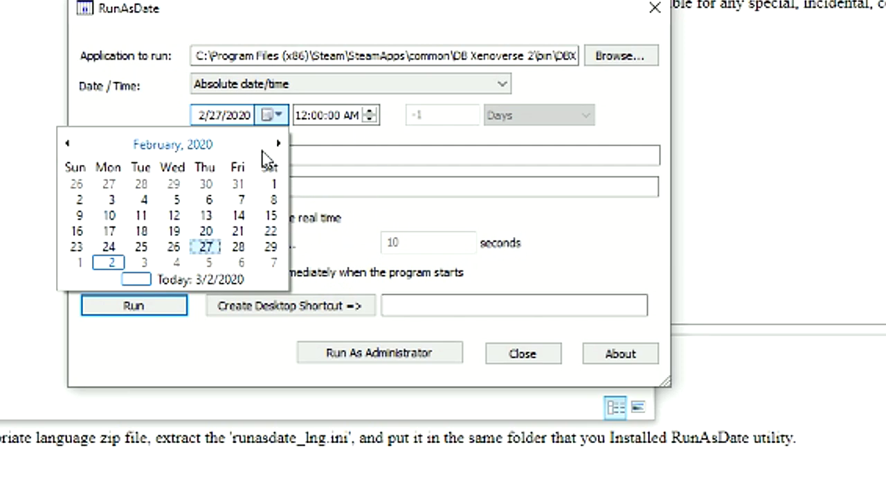
left_click(280, 143)
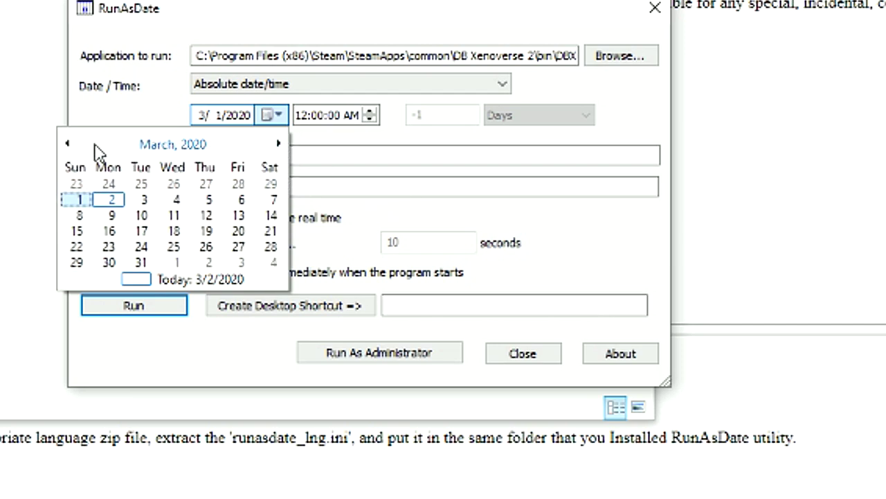
left_click(69, 143)
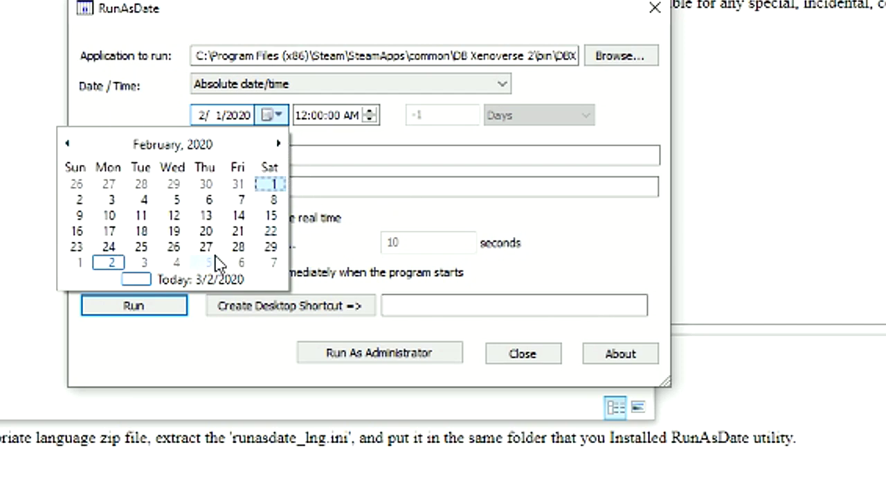
left_click(206, 247)
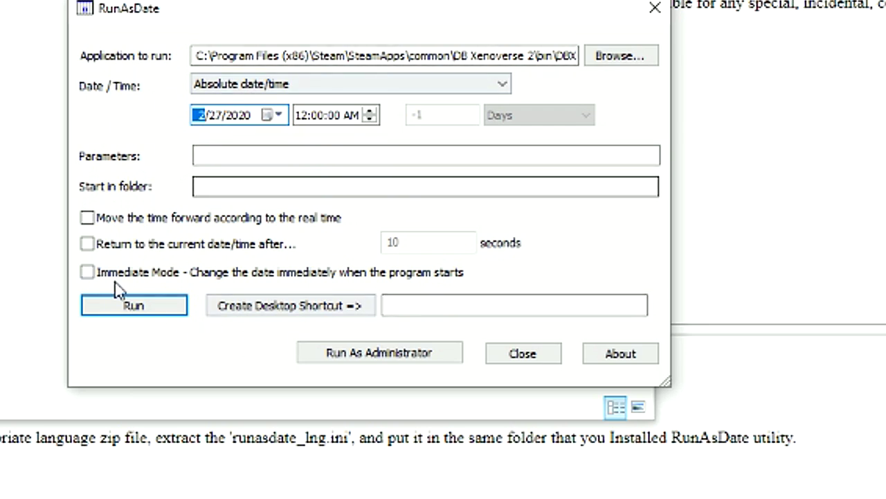
left_click(90, 221)
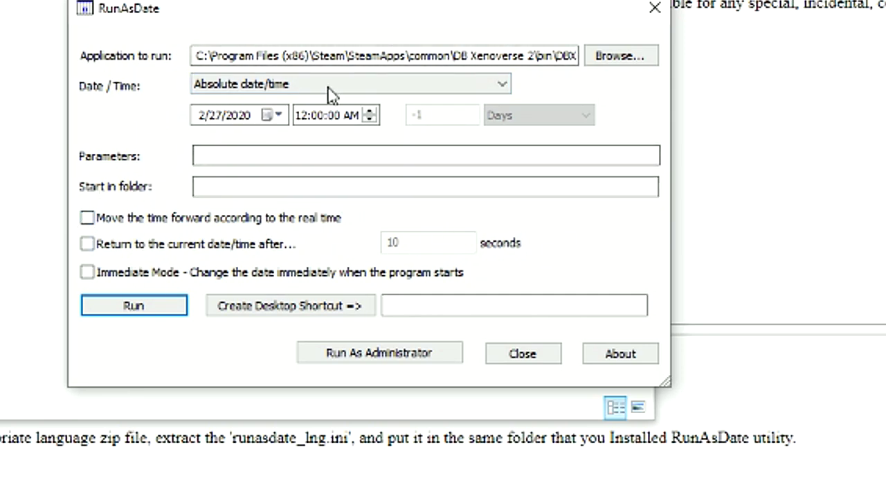
Run Dragon Ball Xenoverse 2 with the specified date and choose Start Game from its title screen
left_click(128, 313)
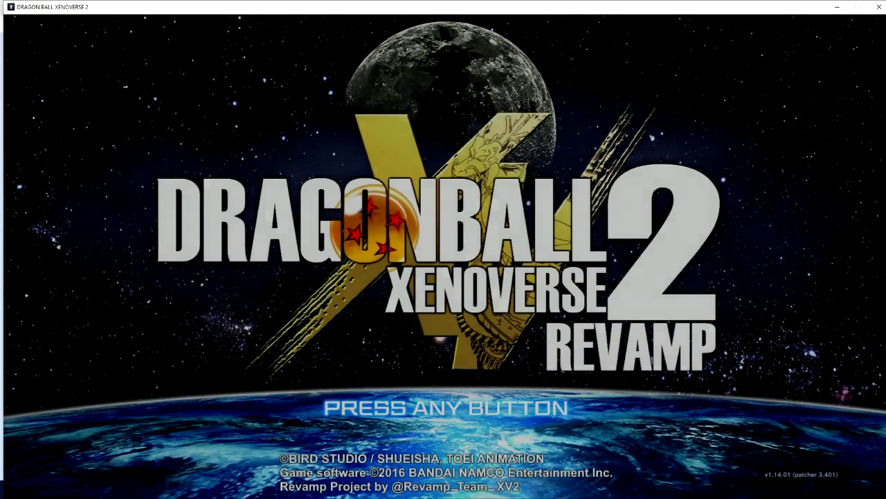
key("Return")
key("Return")
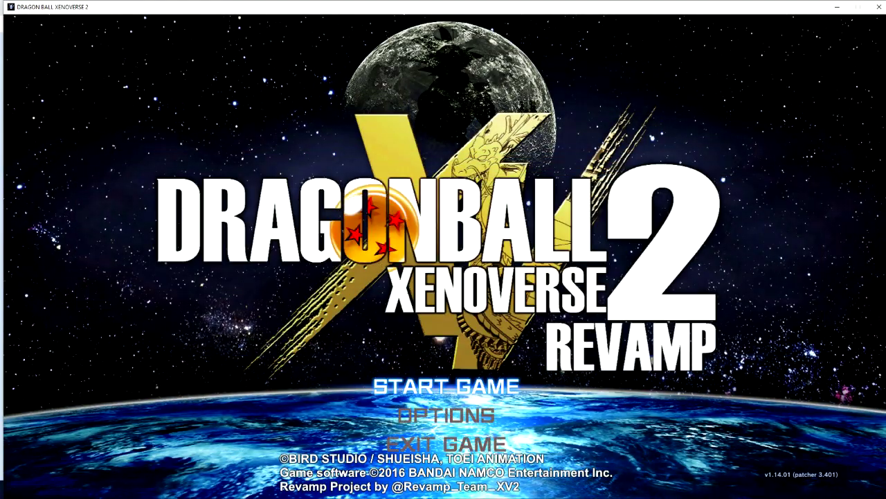
key("Return")
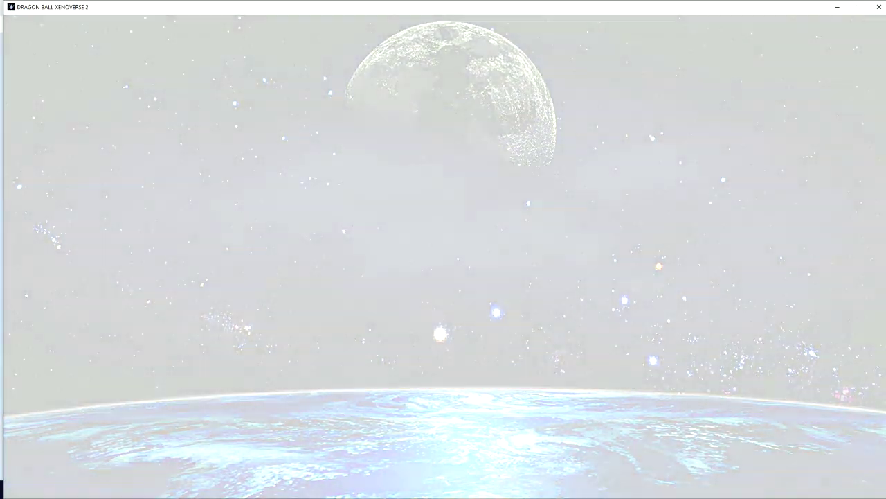